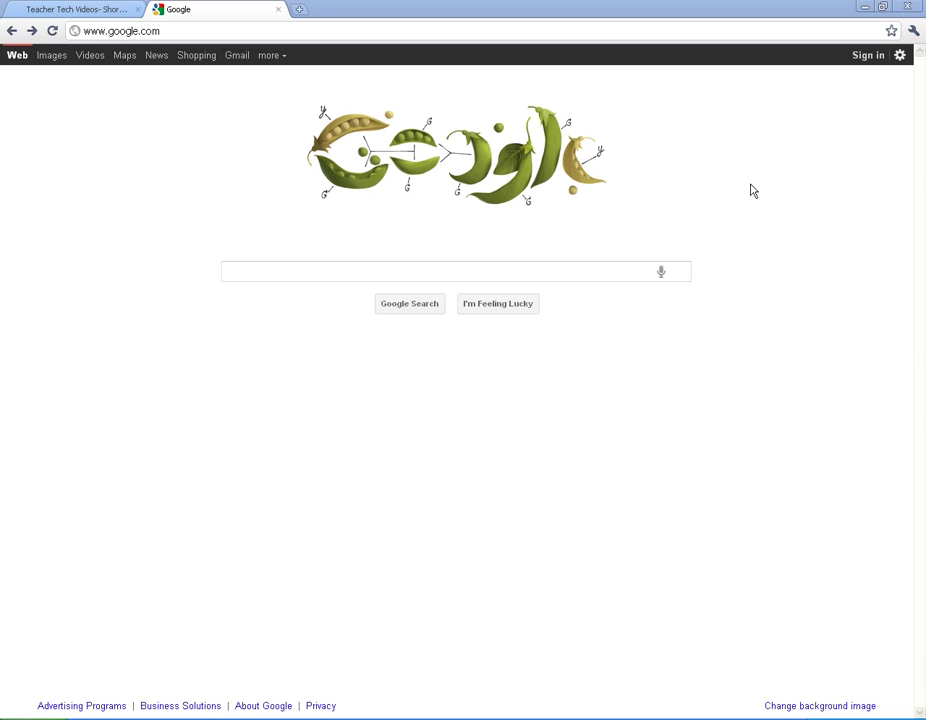
- Start signing in and review the Create an Account form with email and password filled in
click(868, 57)
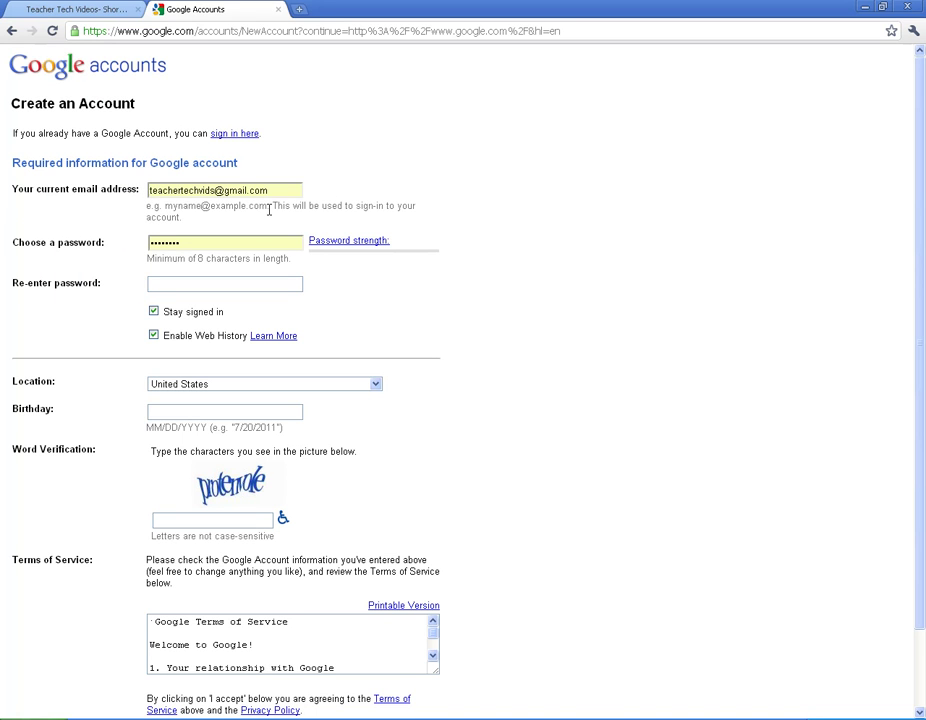
scroll(495, 438, down, 1)
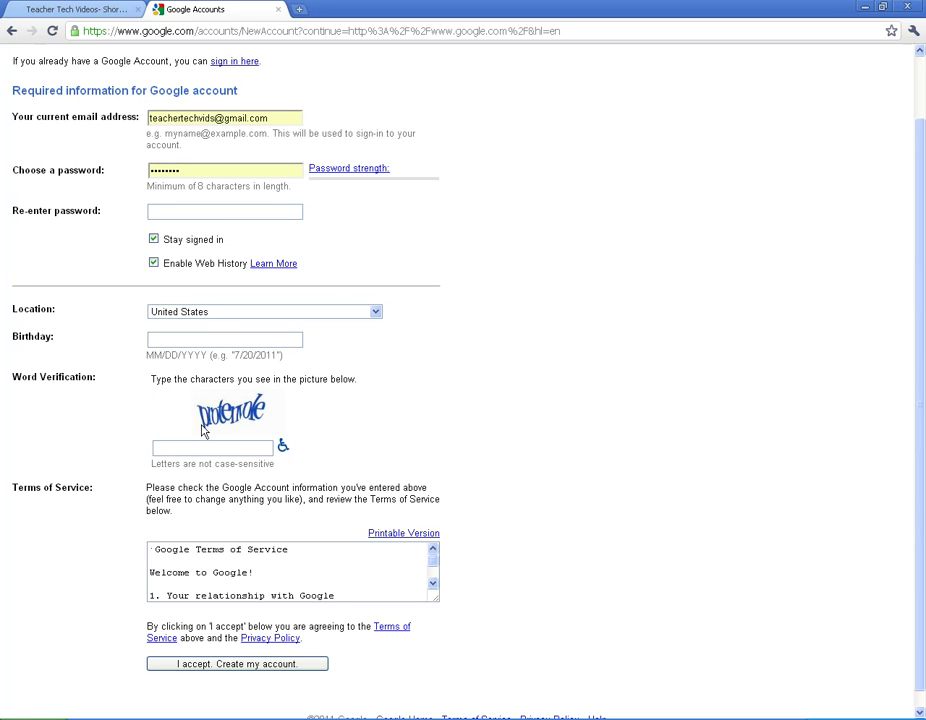
scroll(546, 529, down, 1)
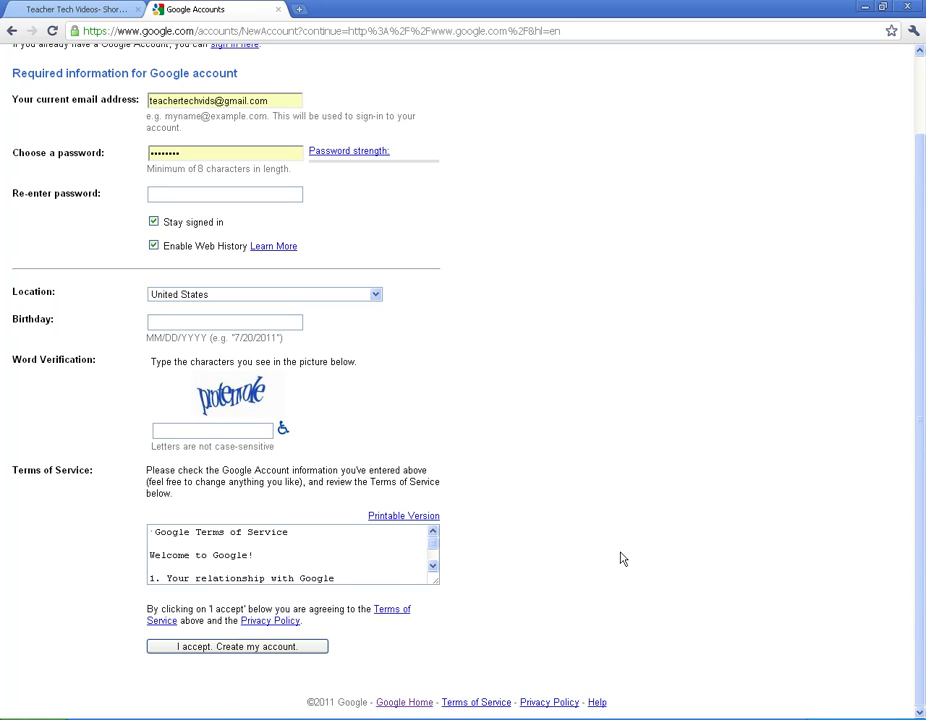
scroll(603, 565, up, 2)
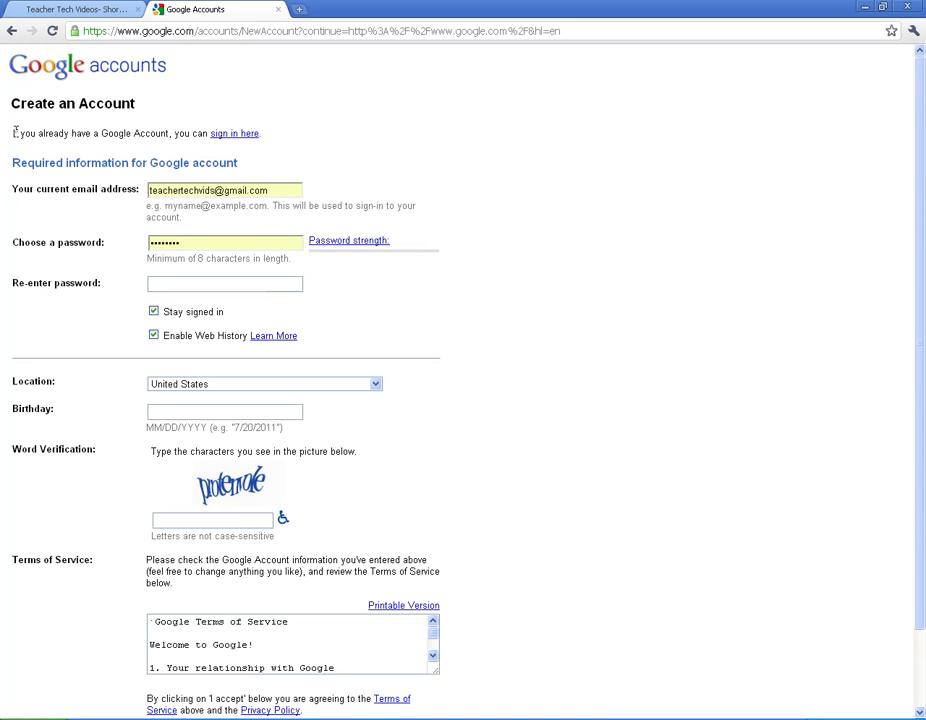
- Switch to the sign-in page and sign in with the filled-in email and password
click(238, 134)
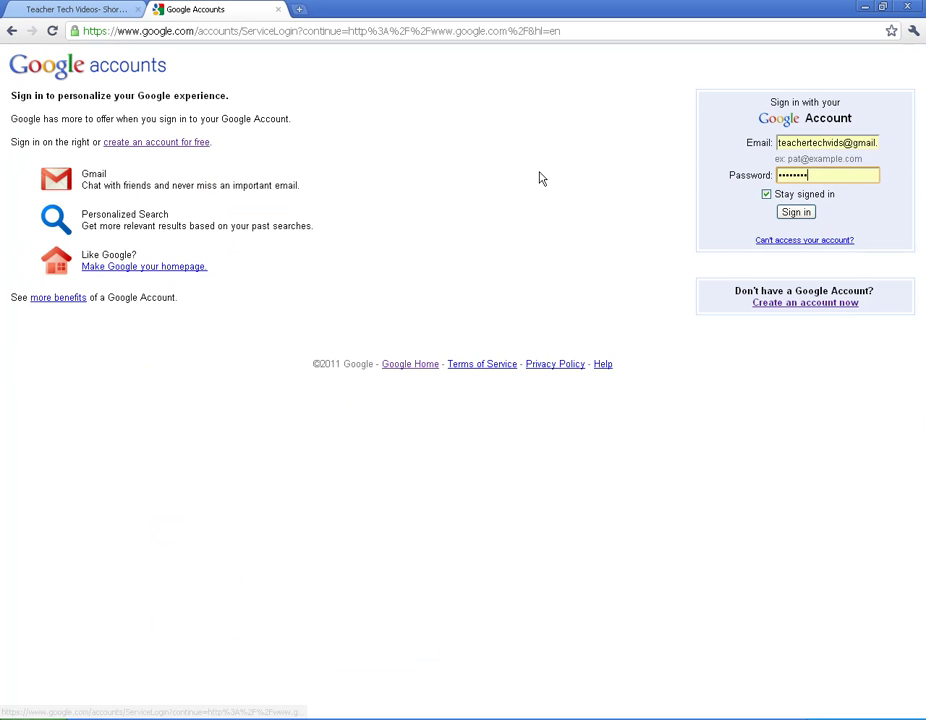
click(797, 216)
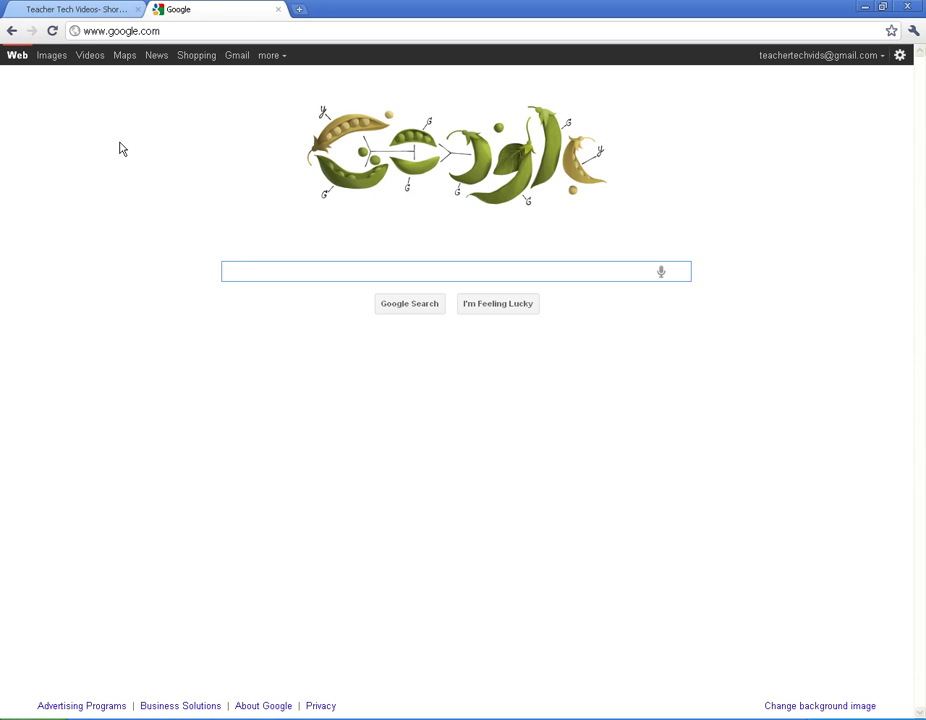
- Open the Gmail inbox and Google Calendar in a new tab, ending on the inbox
click(236, 60)
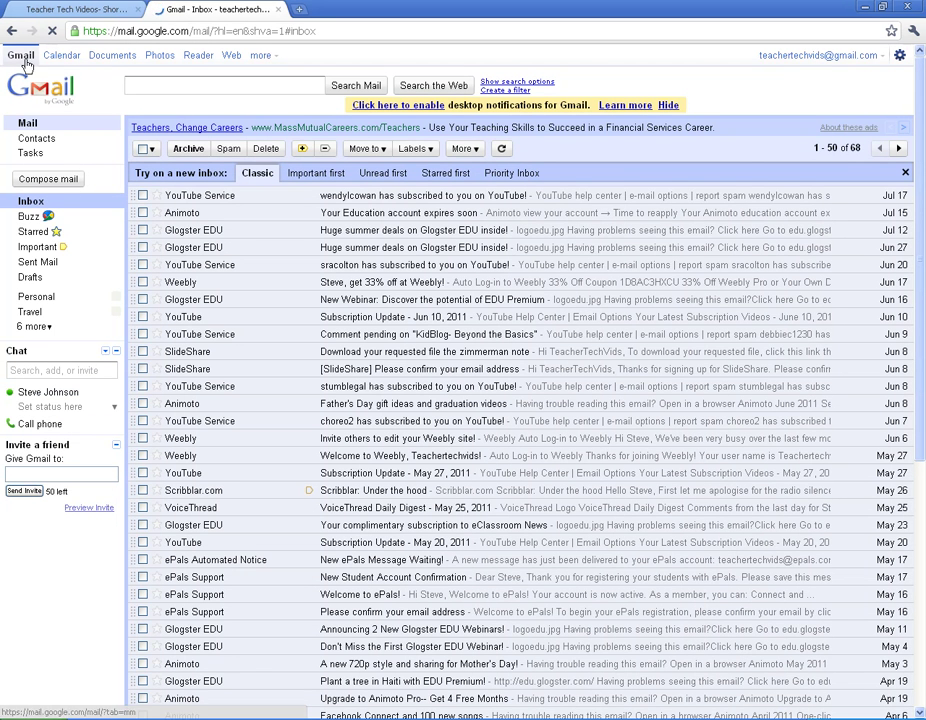
click(11, 31)
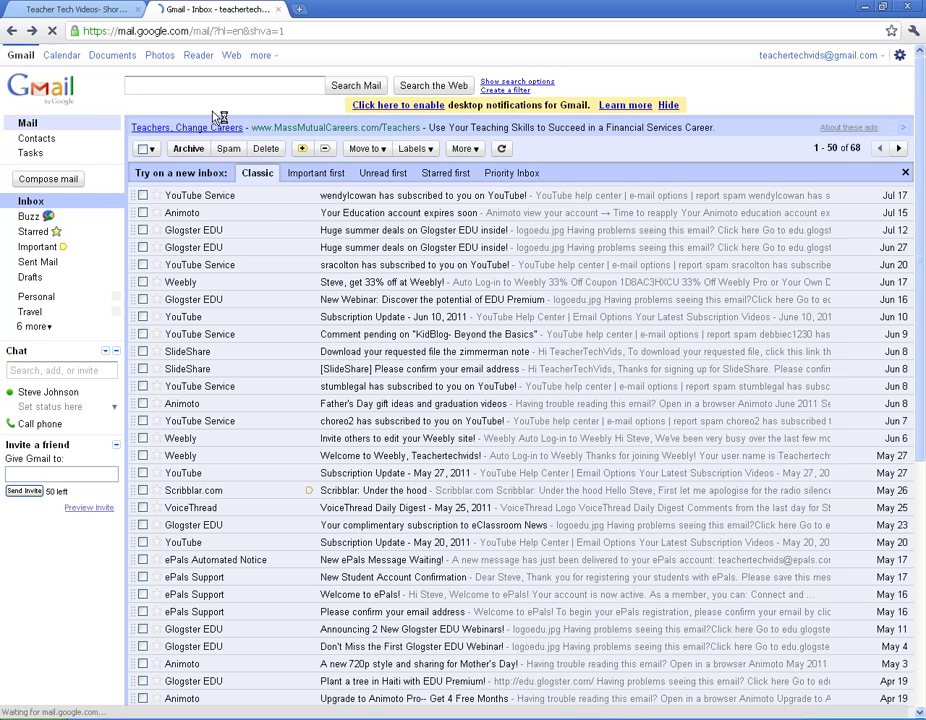
click(61, 55)
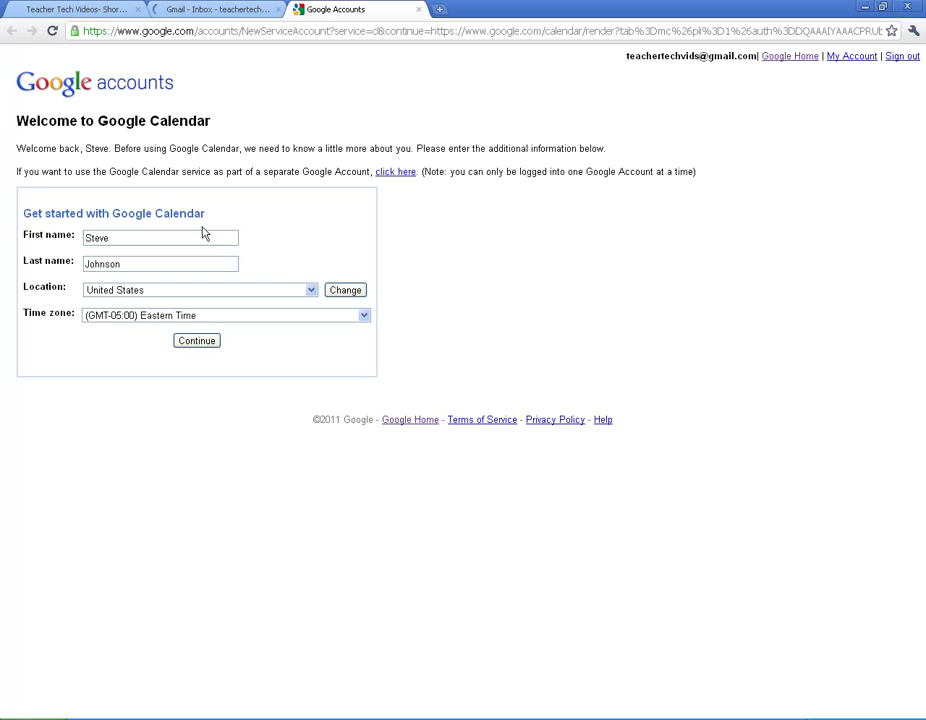
click(232, 10)
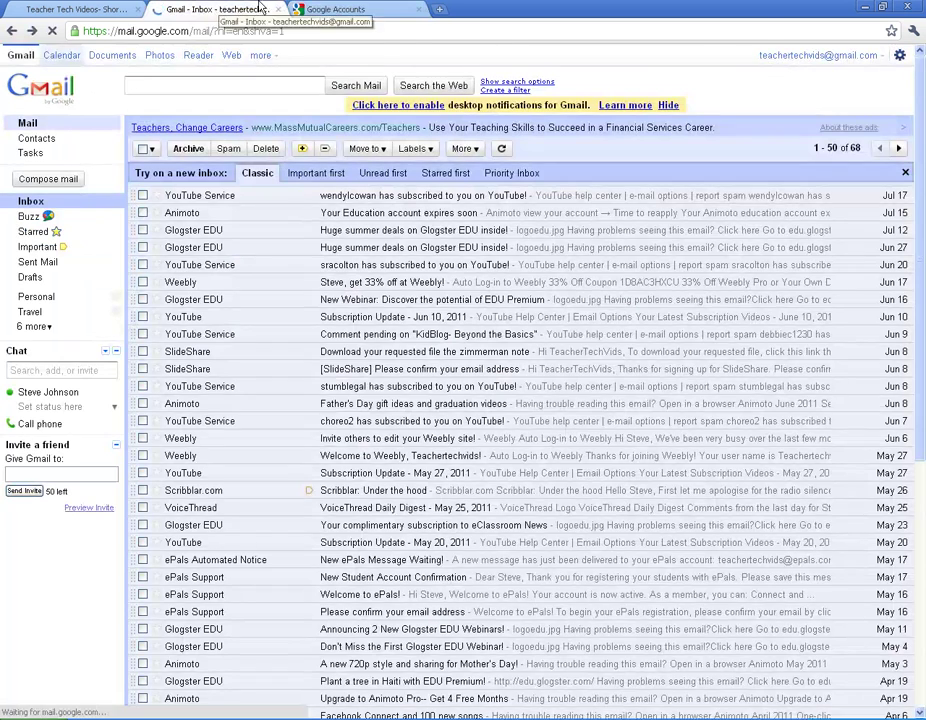
click(341, 9)
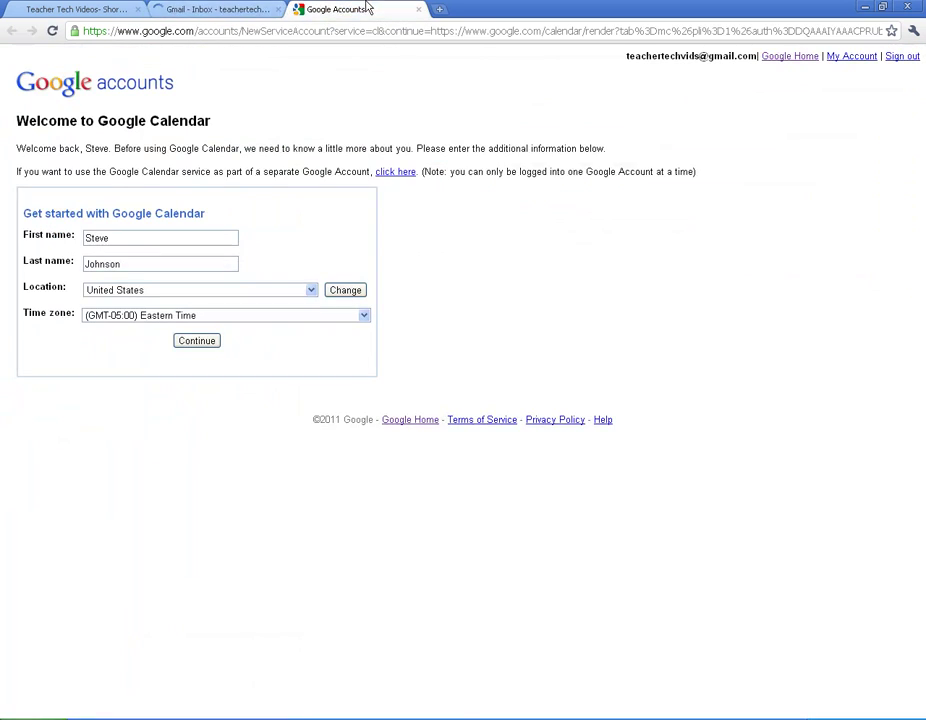
click(206, 10)
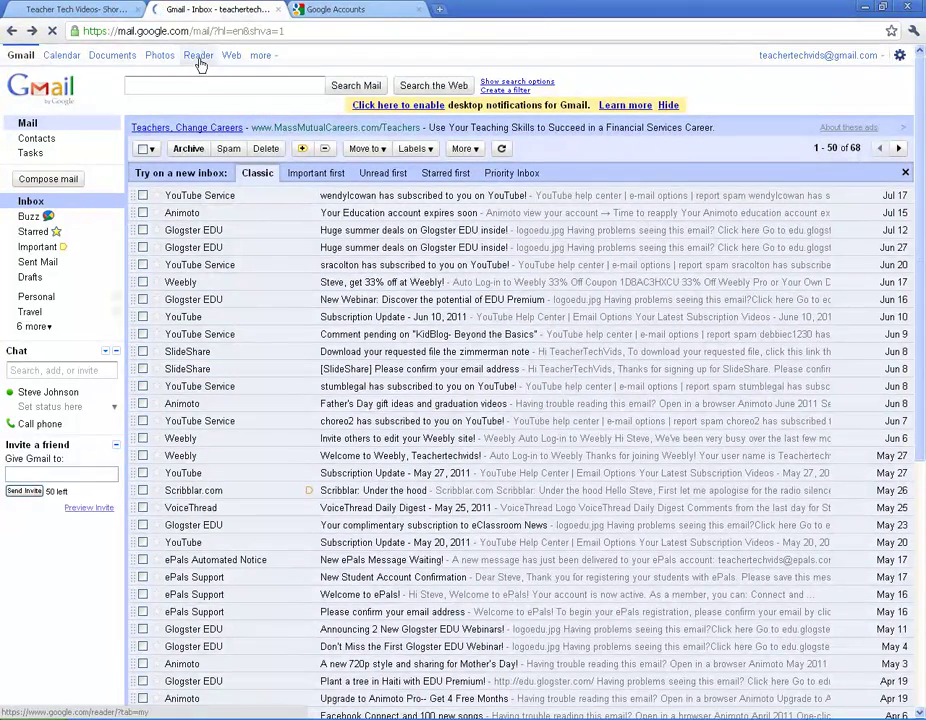
- Open Google Reader's subscriptions in a new tab and close the Calendar setup tab
click(199, 56)
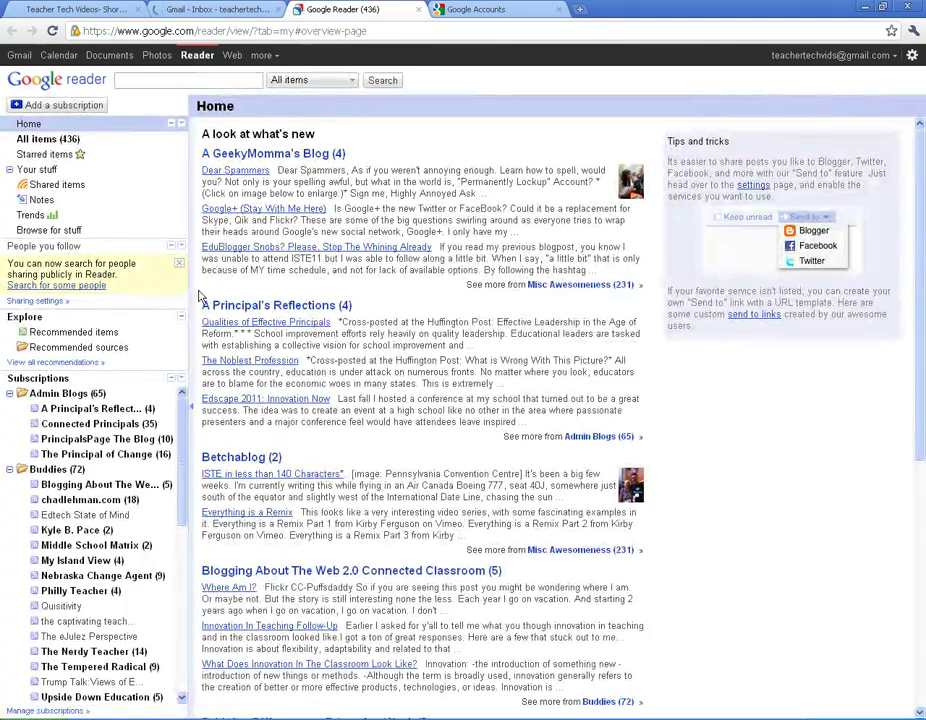
mouse_move(178, 422)
mouse_down()
mouse_move(185, 541)
mouse_move(181, 410)
mouse_up()
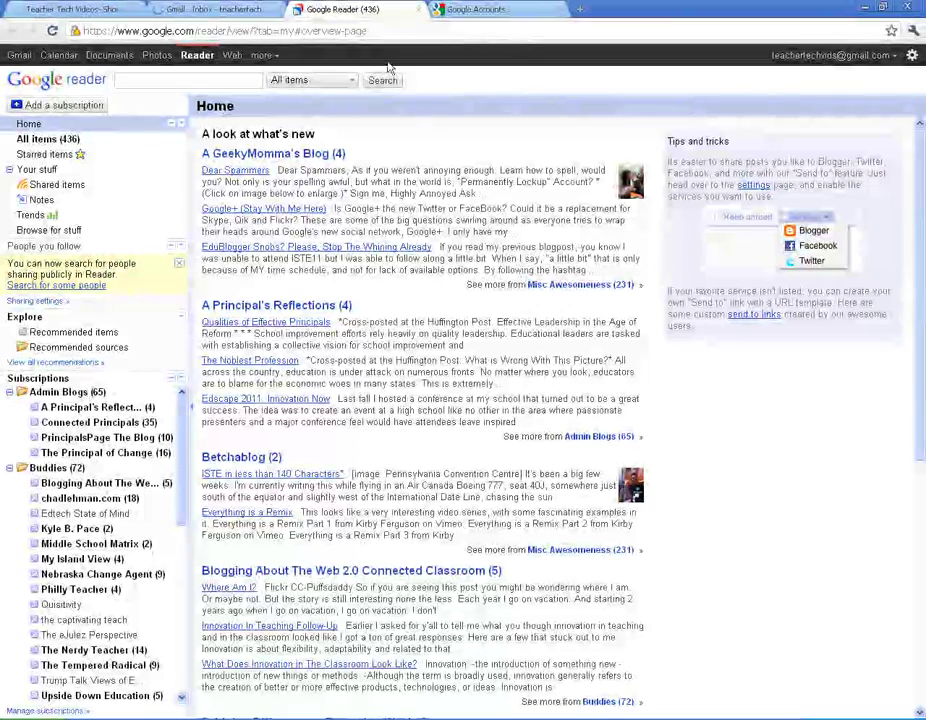
click(478, 8)
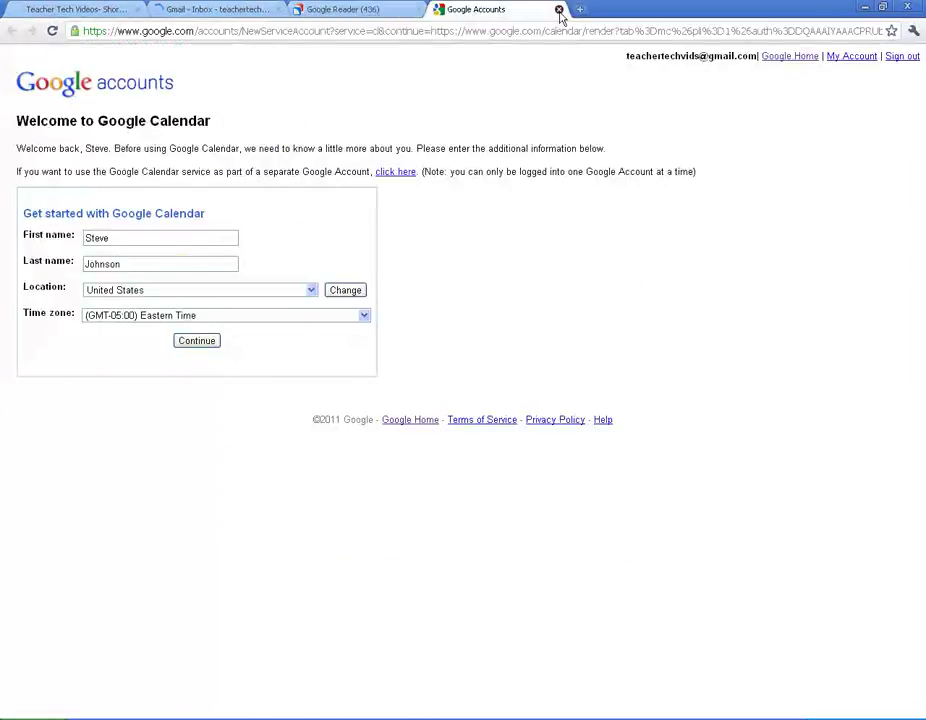
click(559, 11)
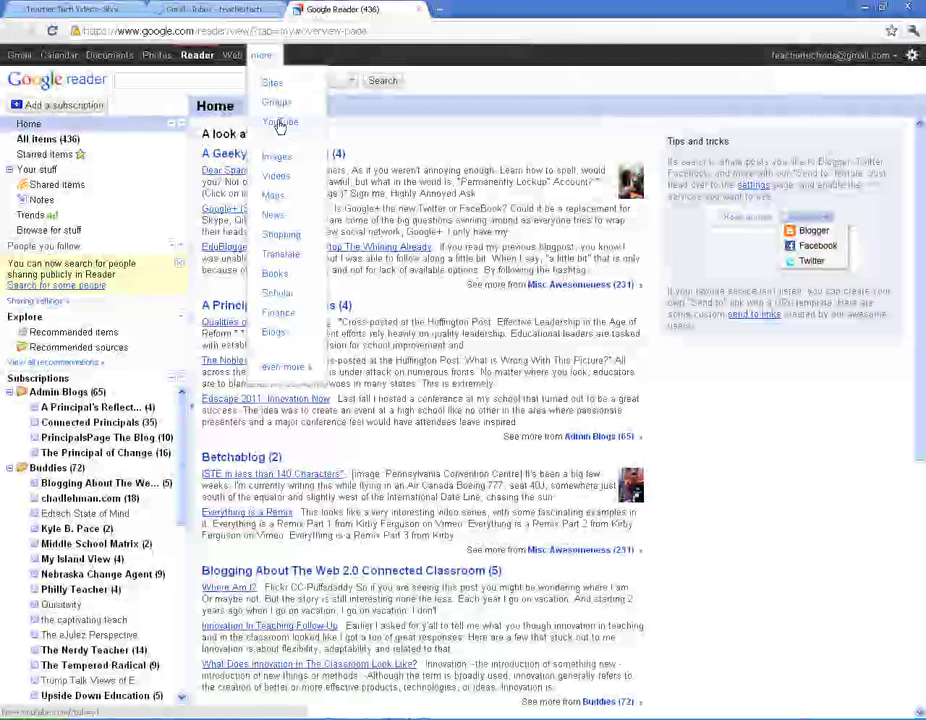
- Open YouTube in a new tab, close it, and show Reader's list of other Google services
click(280, 123)
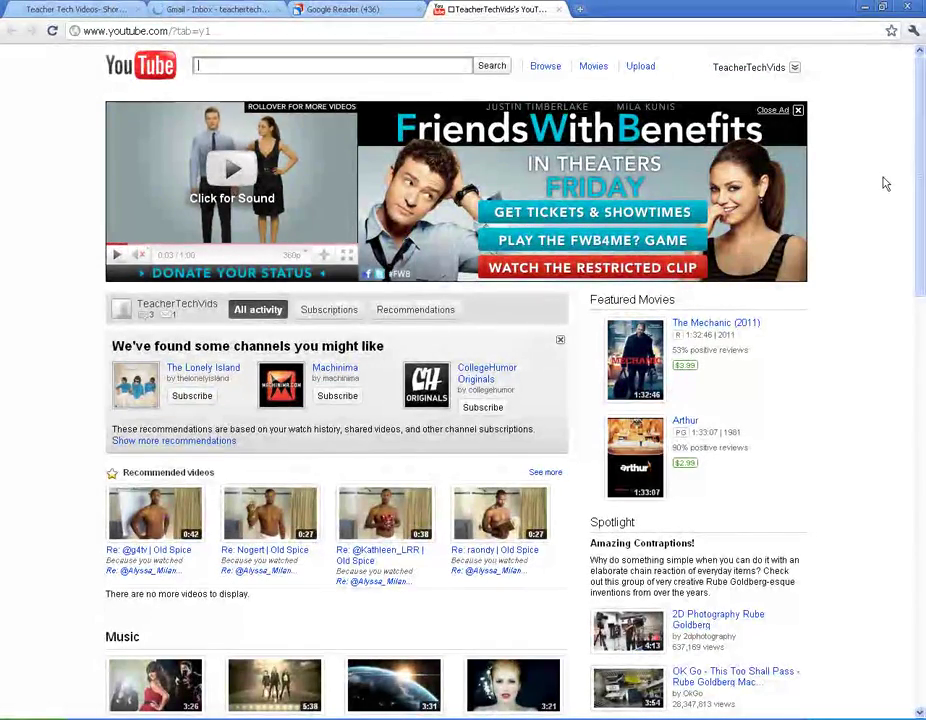
click(558, 10)
click(261, 58)
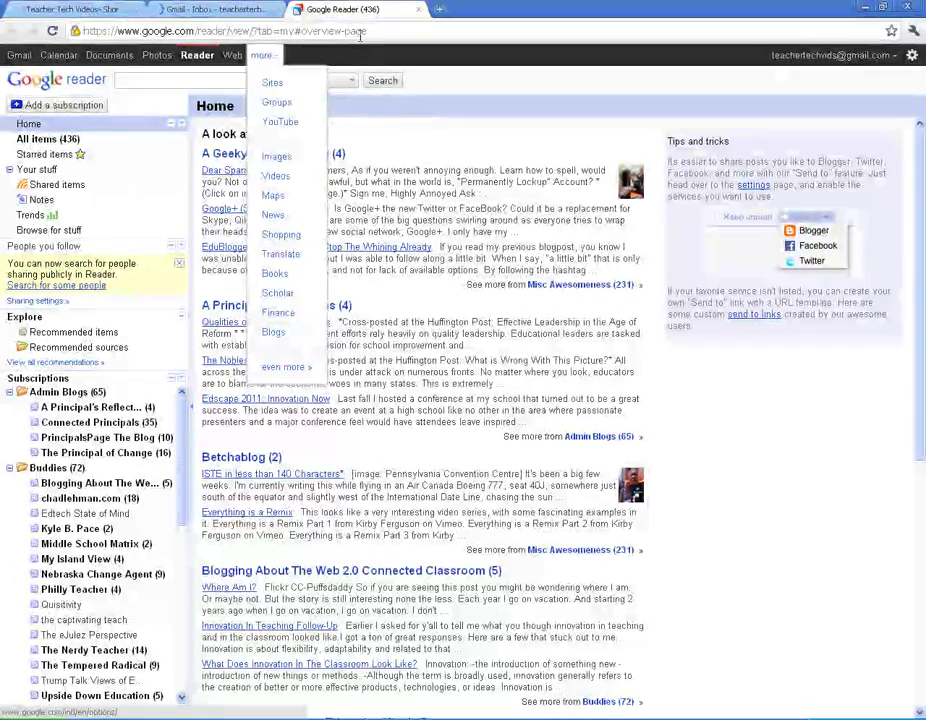
- Open and close Blog Search, then reach Blogger's sign-in page via the Everything Google products list
click(273, 333)
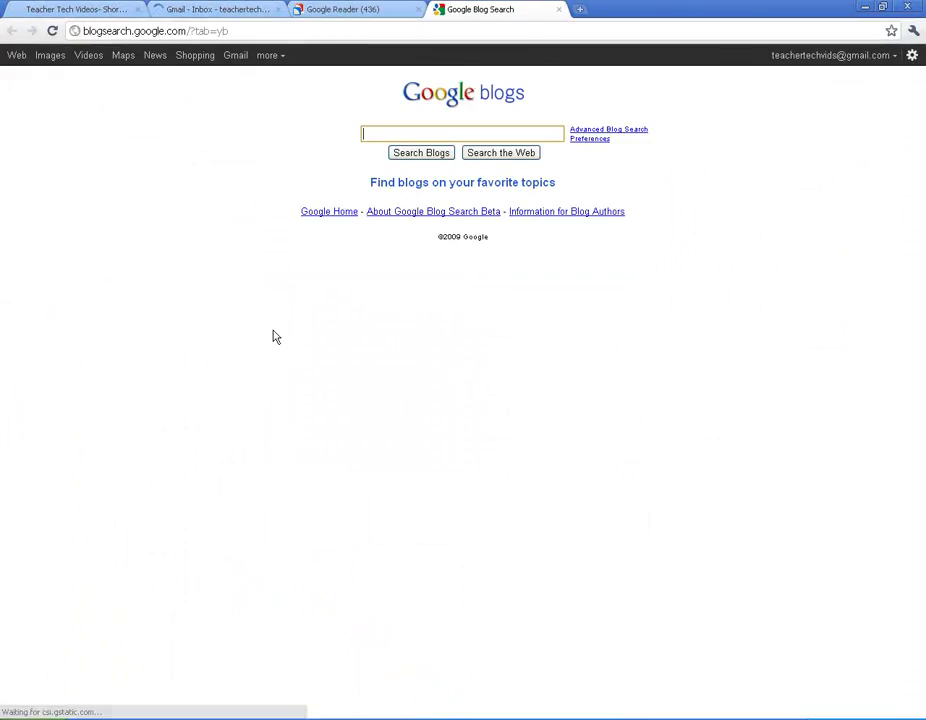
click(558, 10)
click(277, 61)
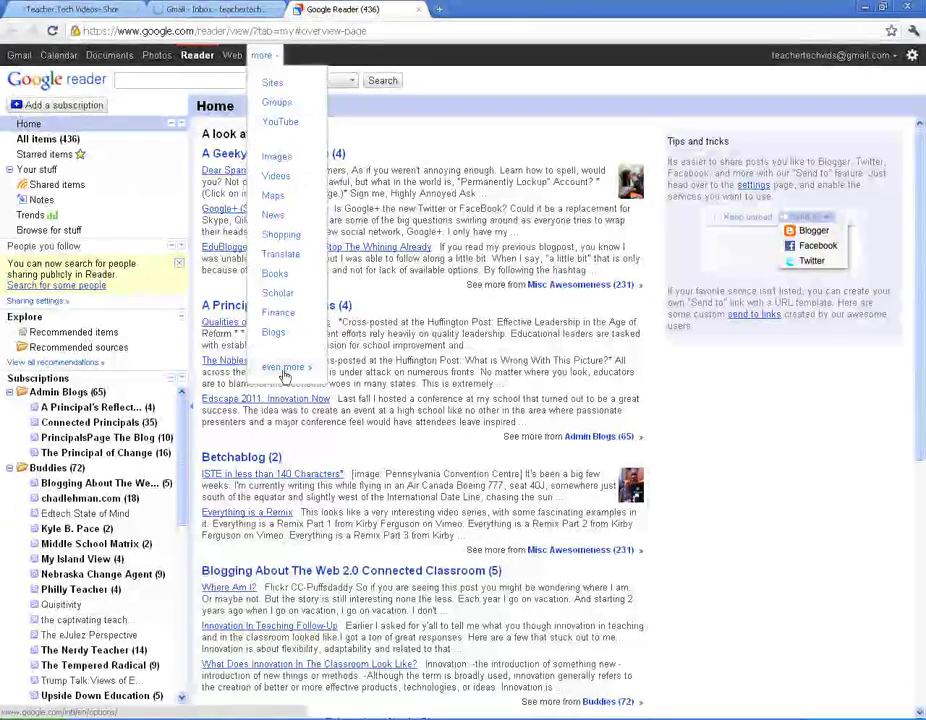
click(287, 372)
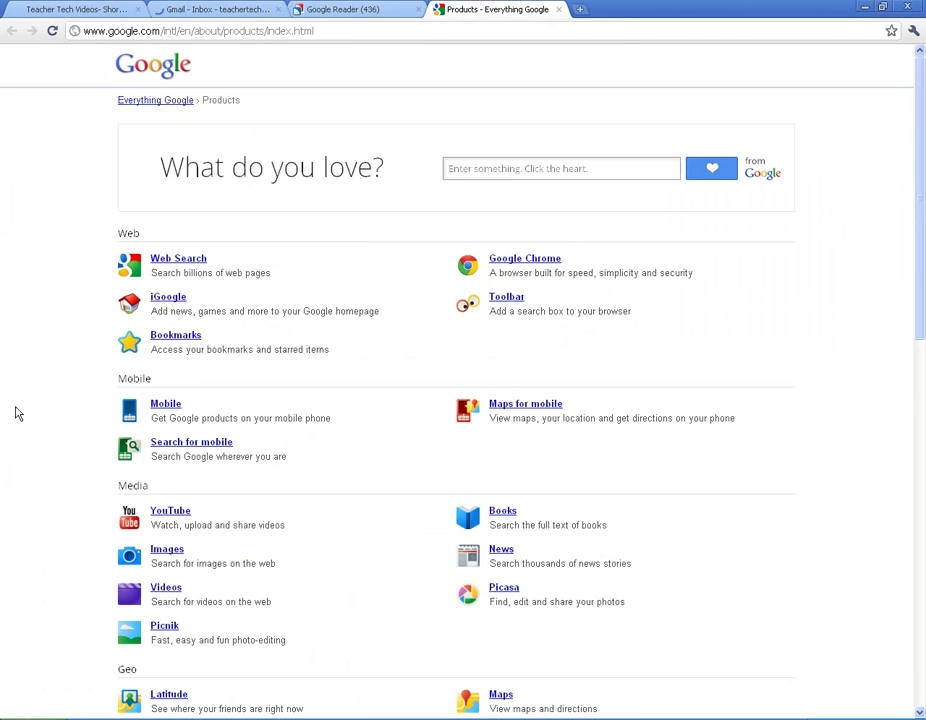
scroll(15, 412, down, 10)
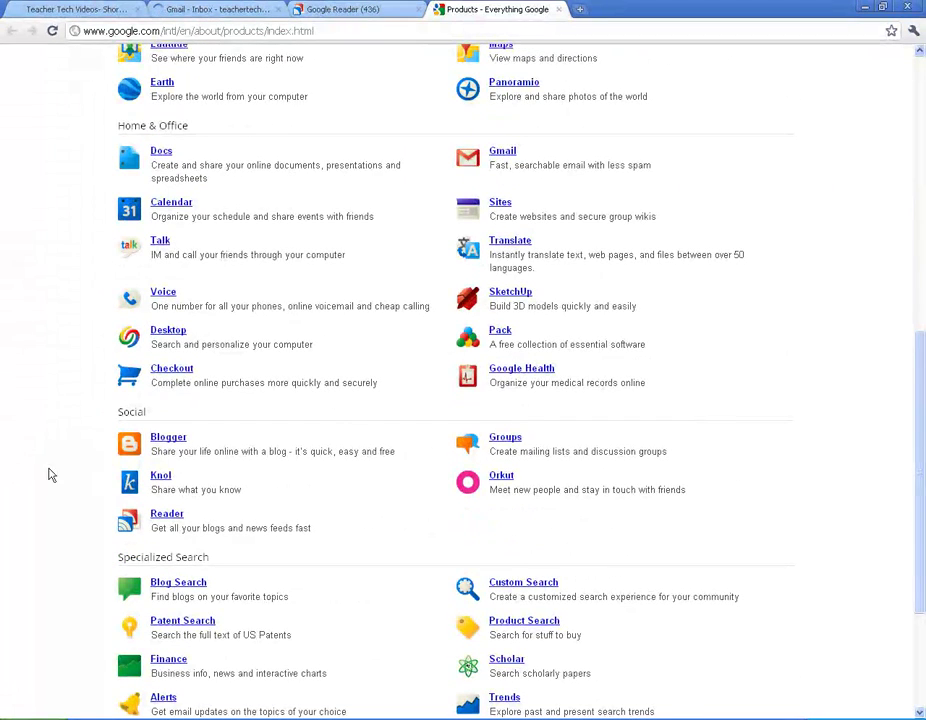
click(165, 438)
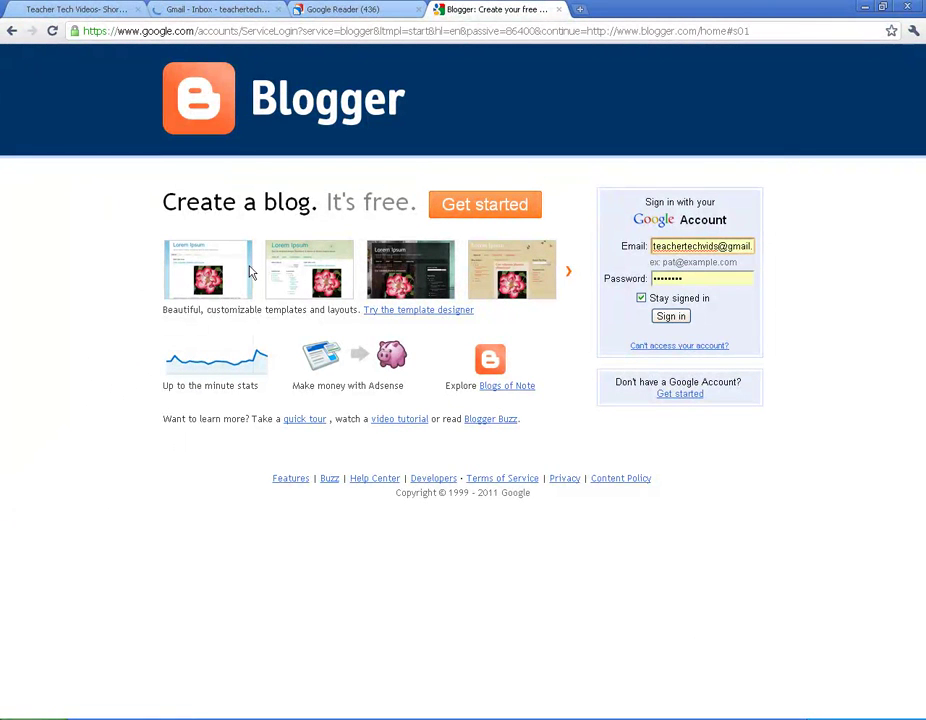
click(673, 316)
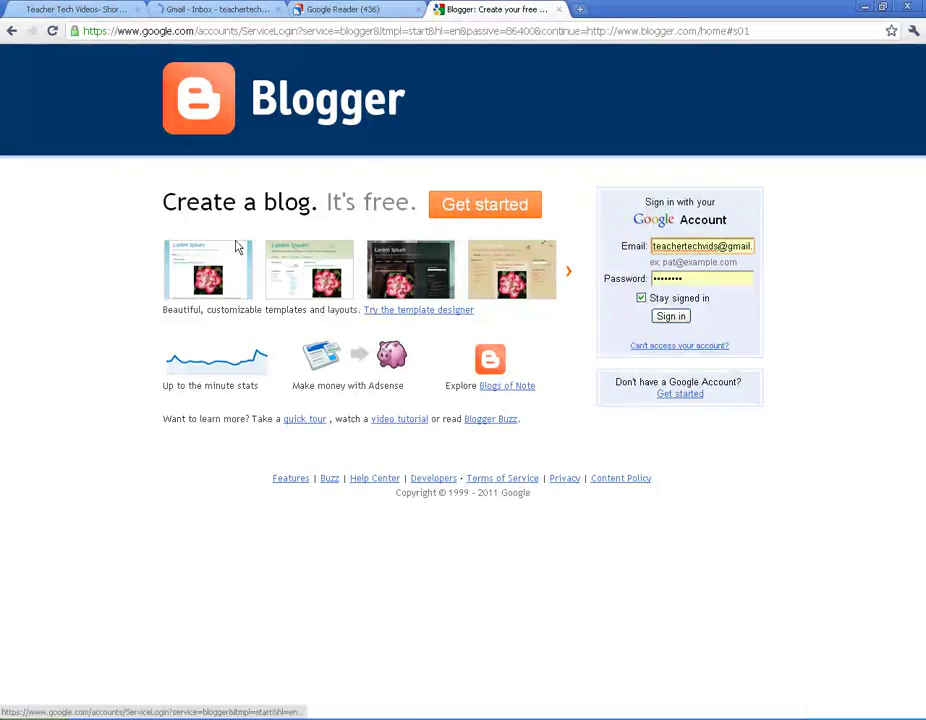
- Close the Blogger and Reader tabs, keeping the Gmail inbox, then open Google Docs from Gmail
click(558, 9)
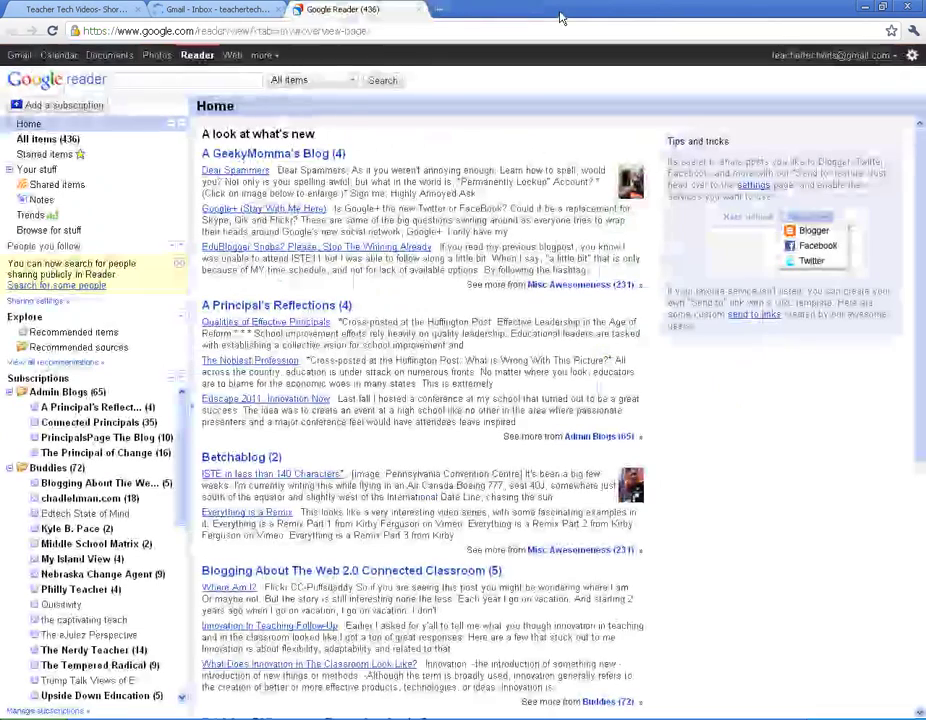
click(218, 9)
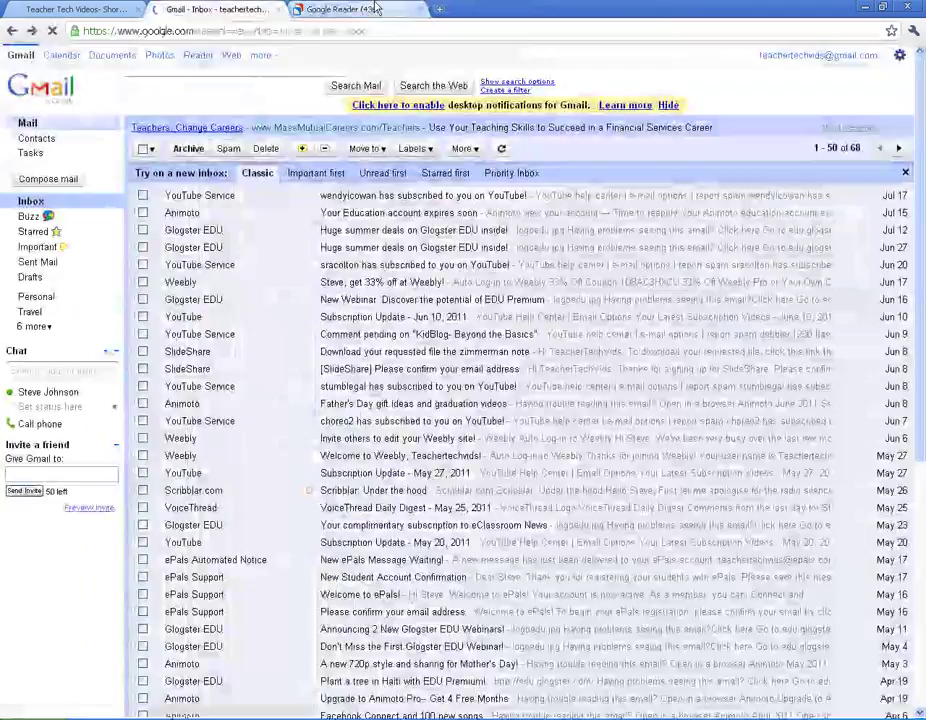
click(395, 9)
click(418, 12)
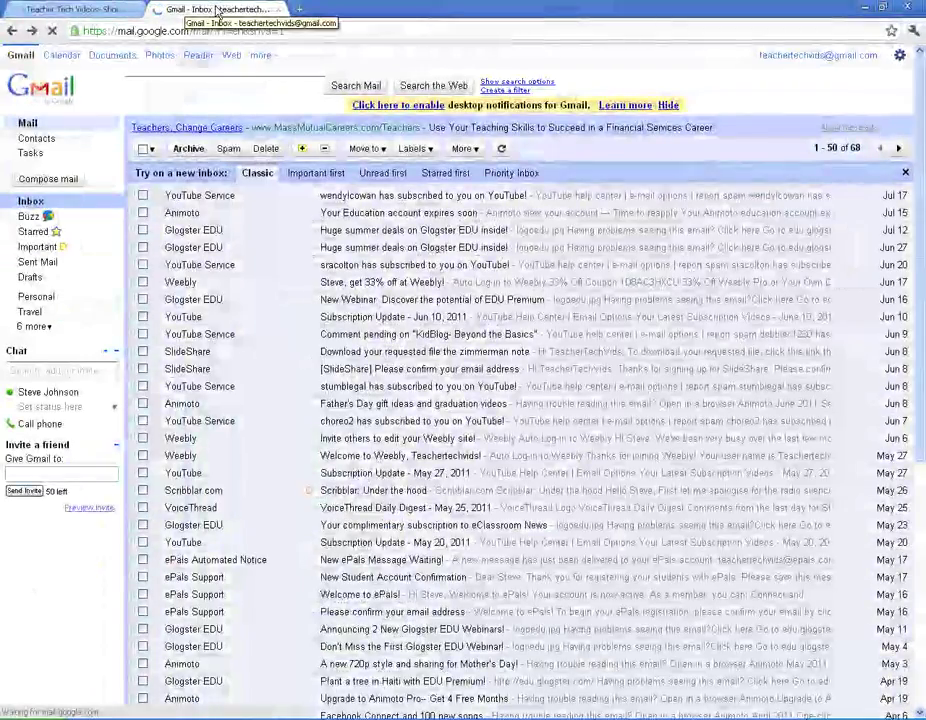
click(63, 7)
click(220, 9)
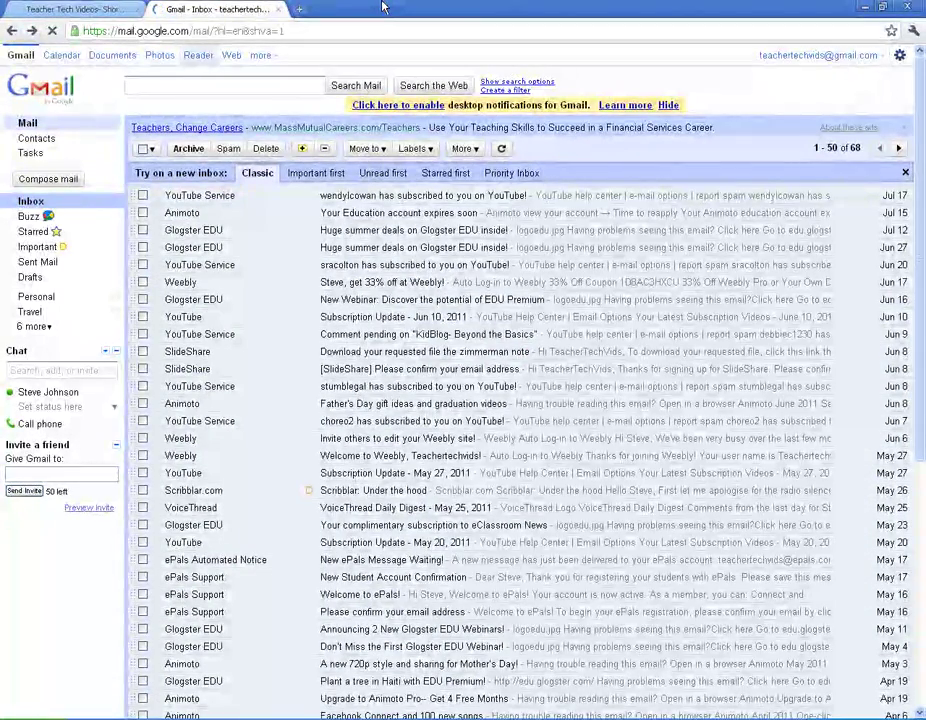
click(108, 64)
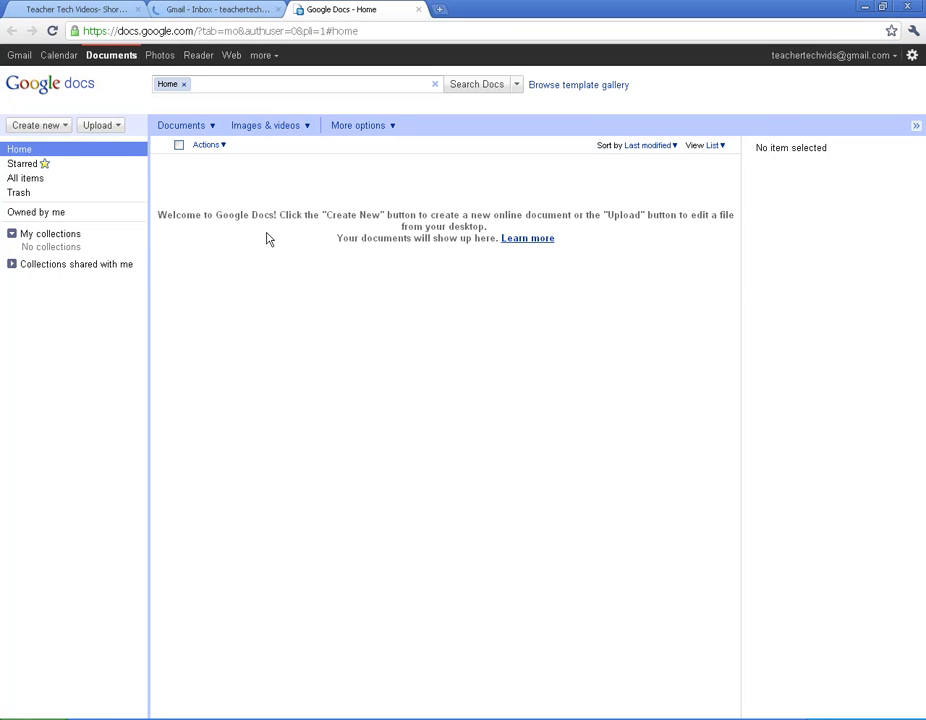
- Look over the Upload options and the Create new item types, ending with the item-type list showing
click(117, 126)
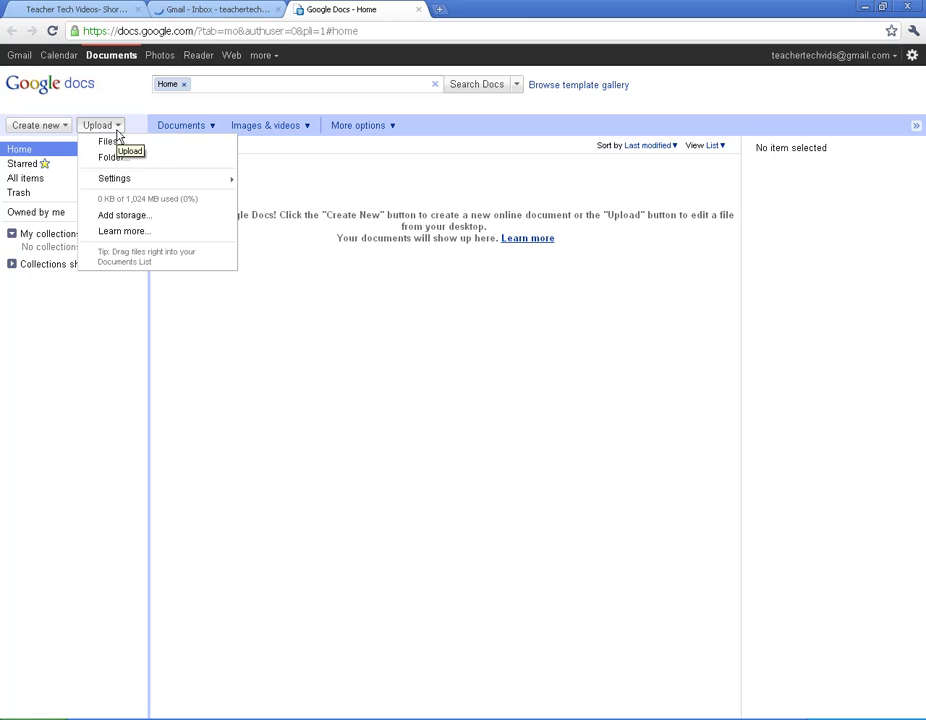
click(152, 240)
click(29, 127)
click(276, 226)
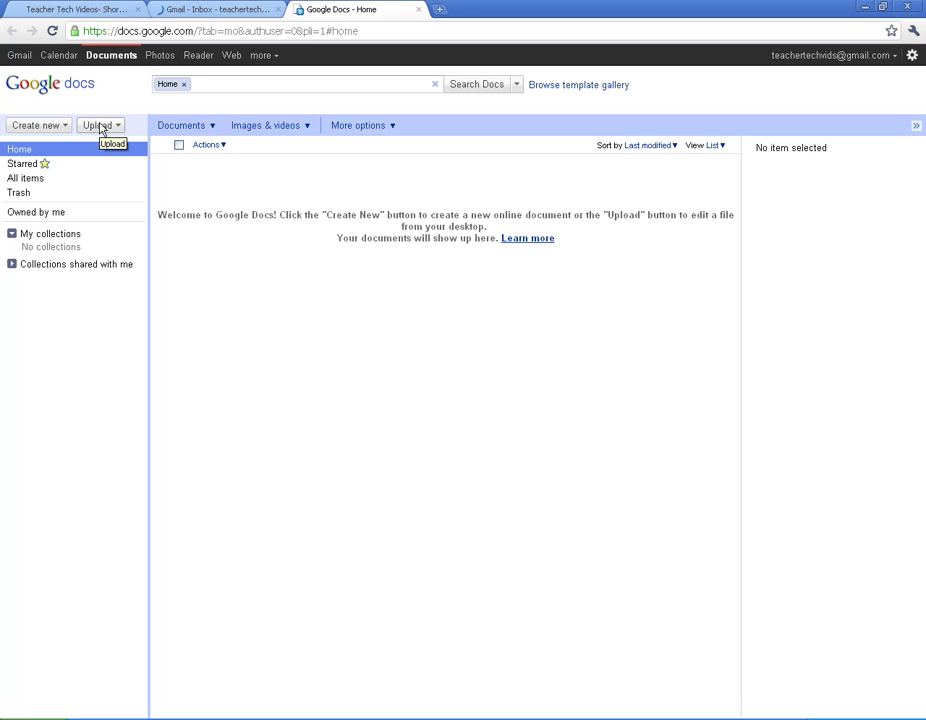
click(37, 125)
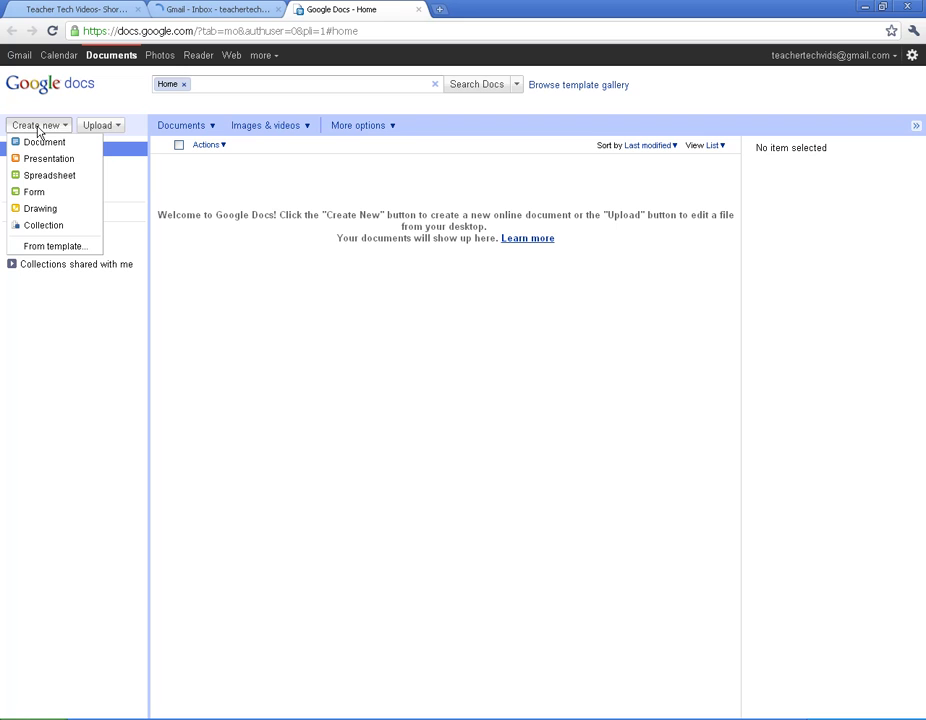